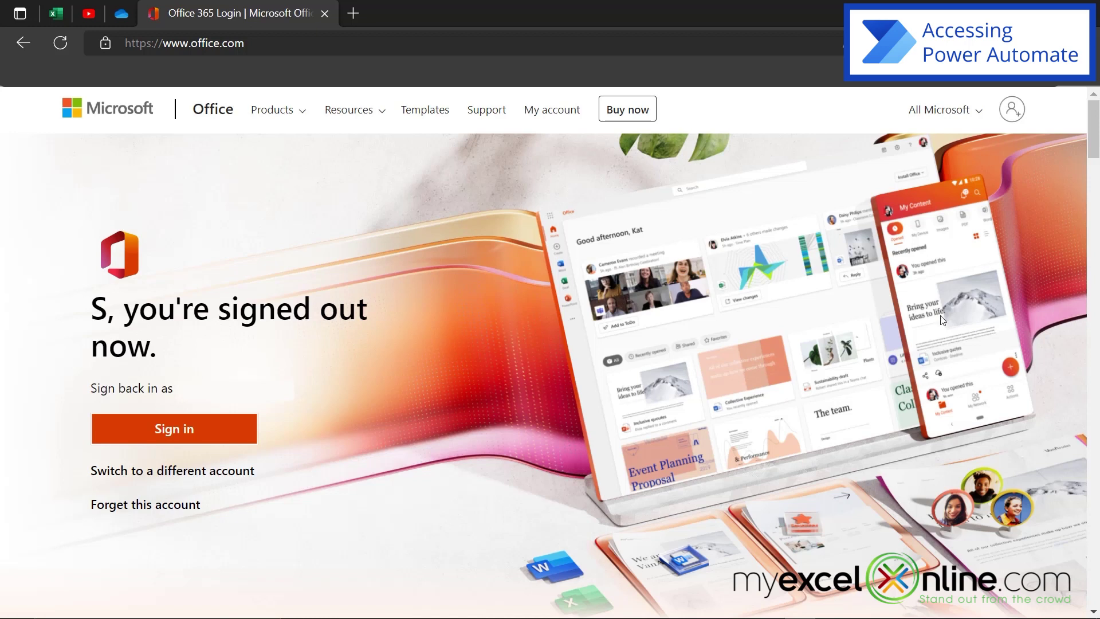
- Sign back in to Office and launch Power Automate from the All apps list
click(185, 436)
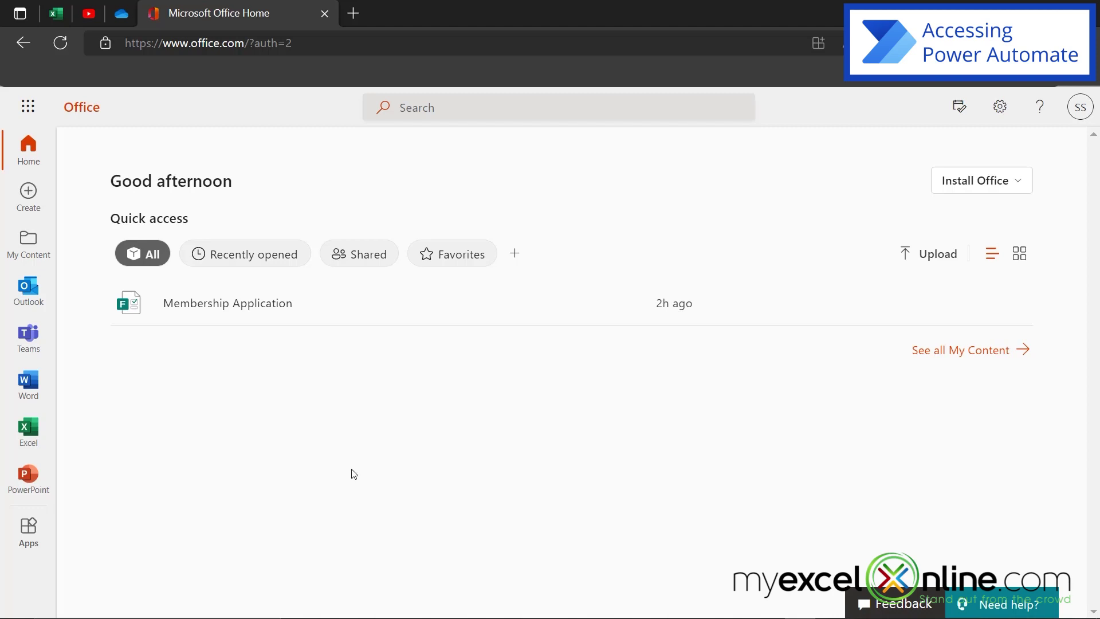
click(28, 114)
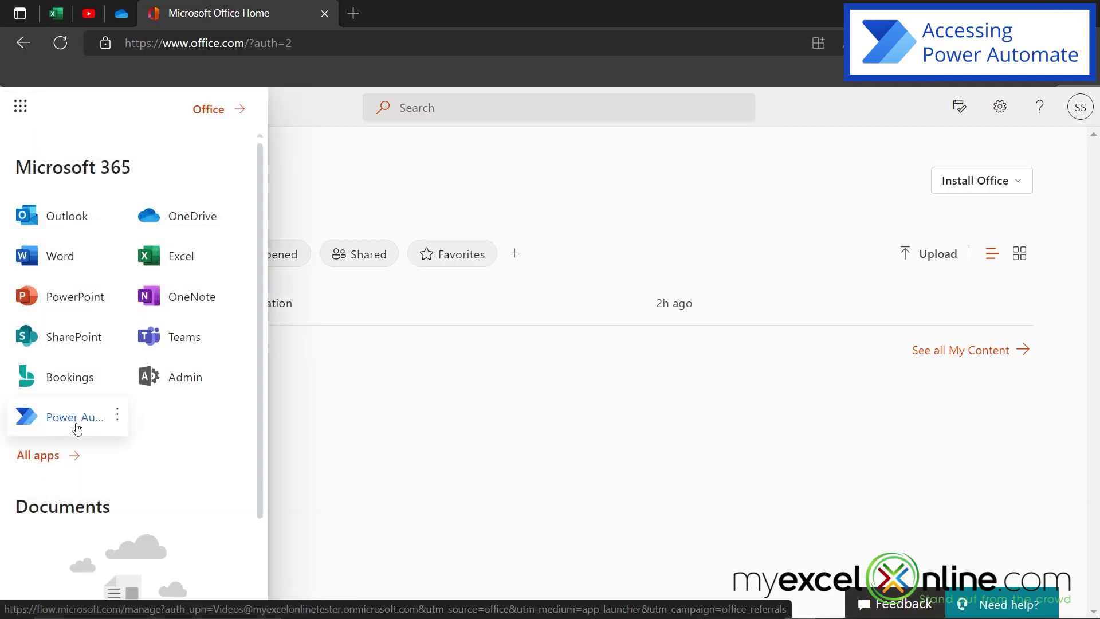
click(35, 455)
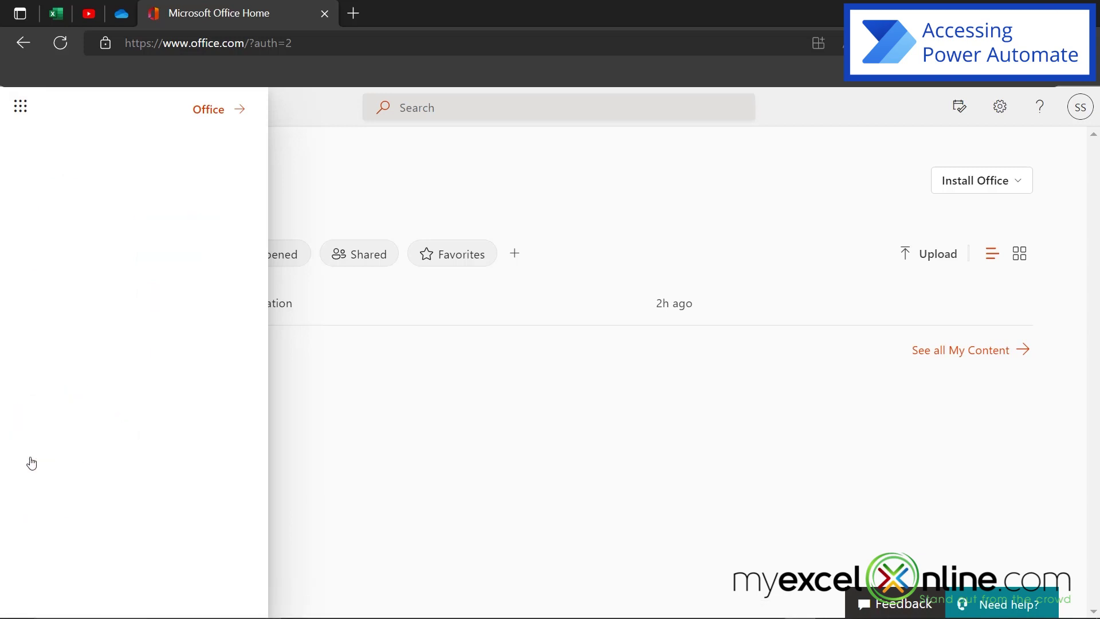
scroll(161, 467, down, 8)
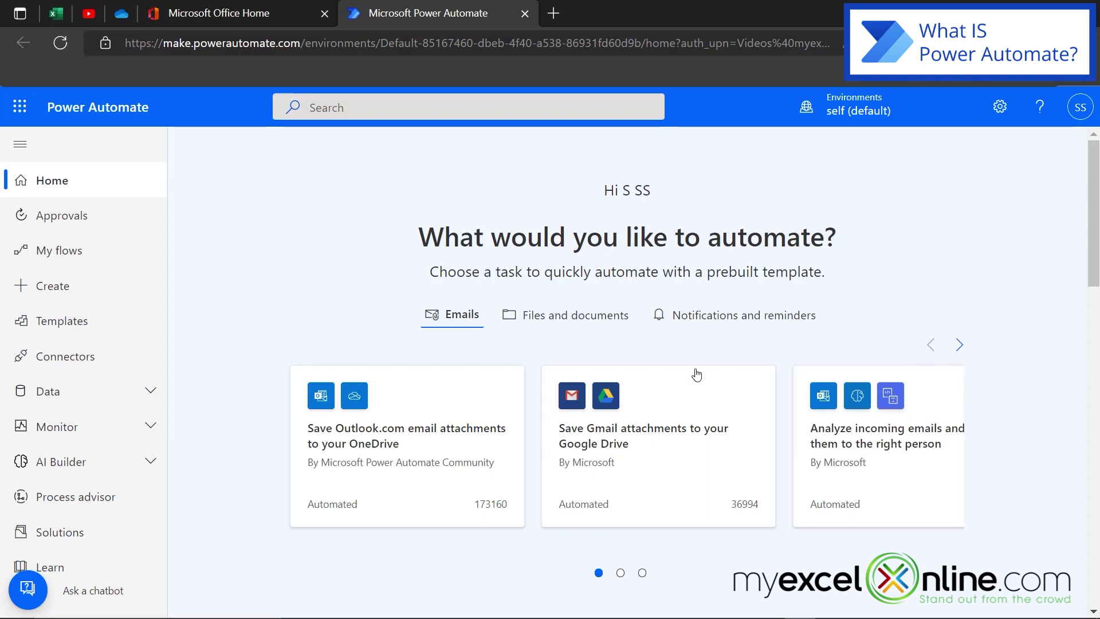
- Browse the Templates gallery, scrolling past Survey123 and SharePoint email automation cards
click(53, 326)
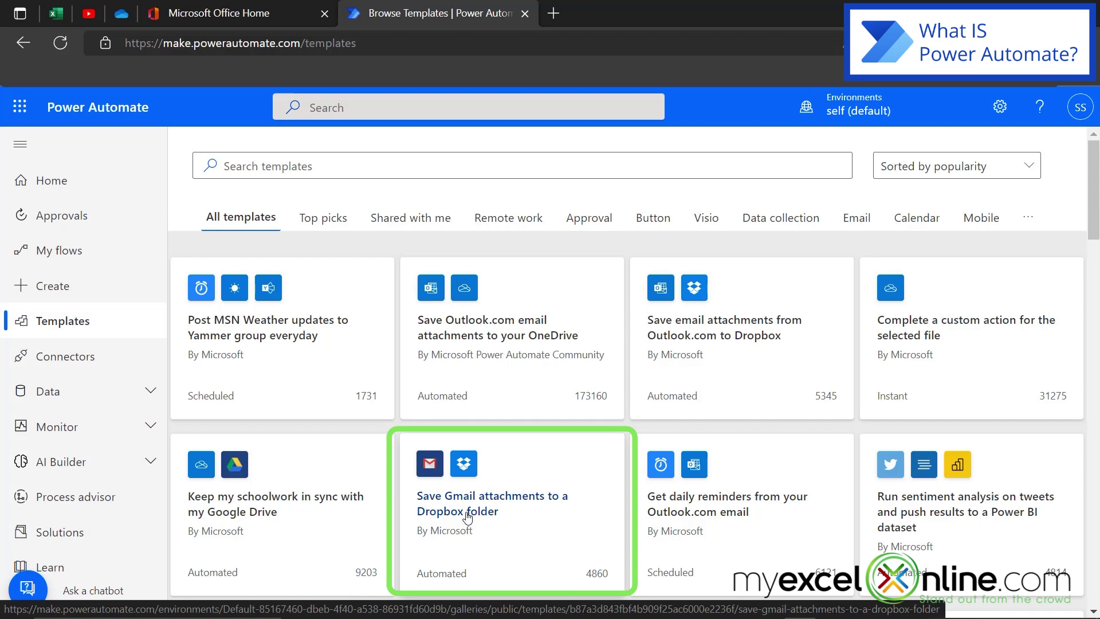
scroll(647, 544, down, 5)
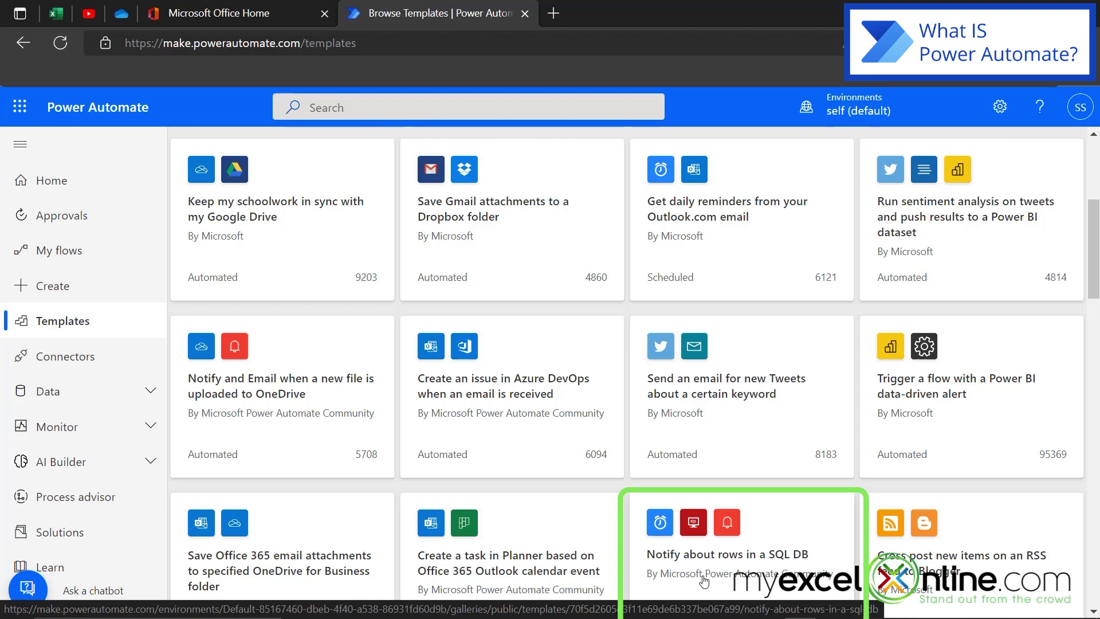
scroll(742, 458, down, 5)
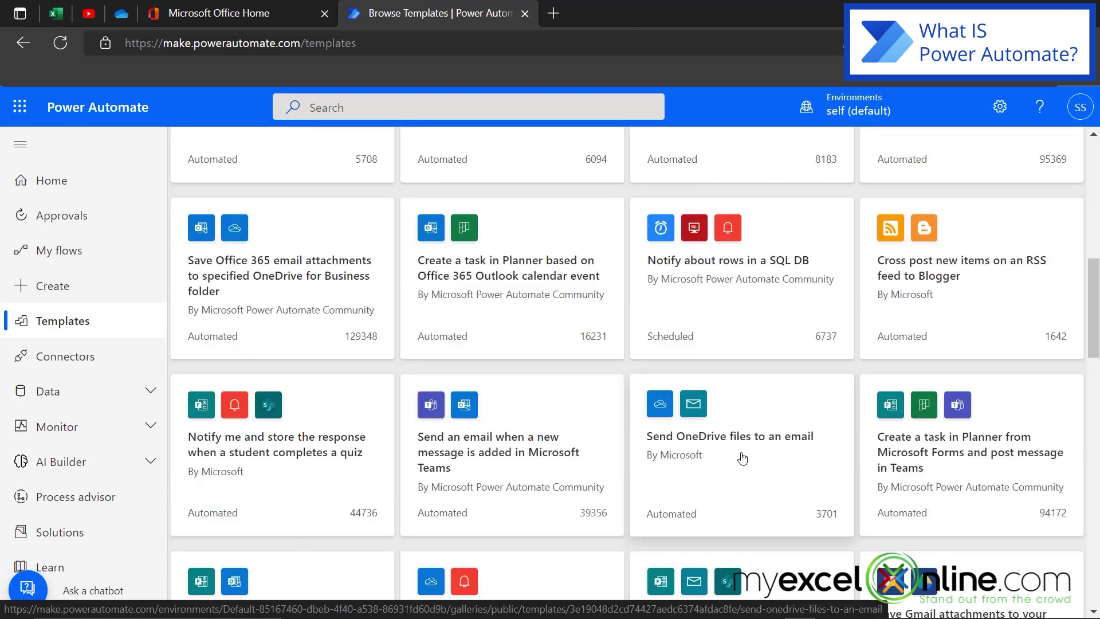
scroll(742, 459, down, 10)
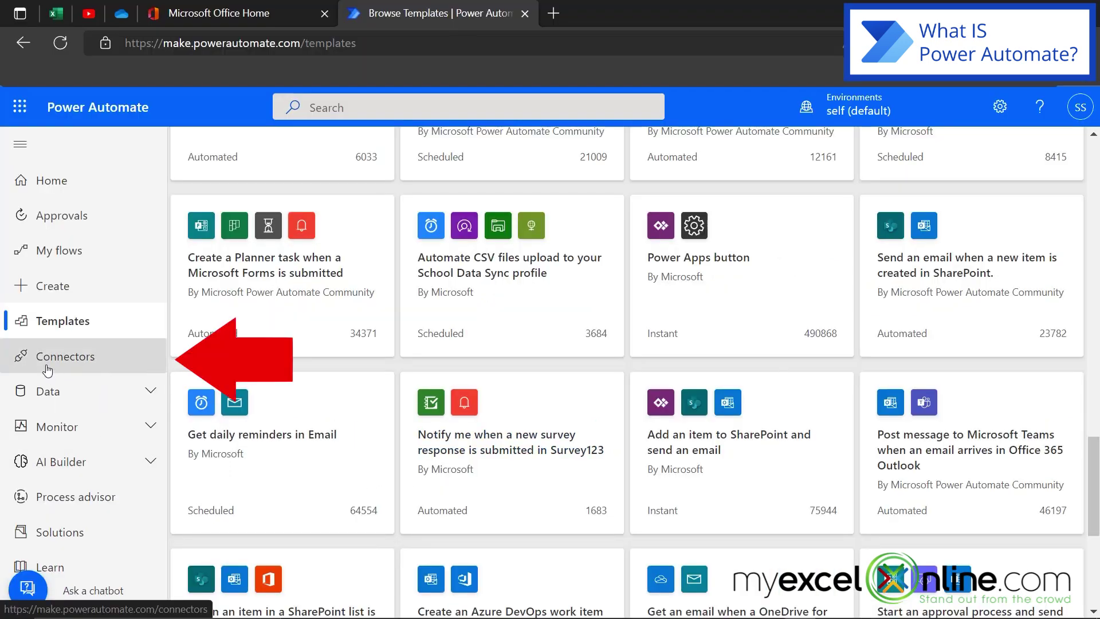
- Open Connectors and search 'twitter', then 'office', then 'excel' to list the Excel Online connectors
click(47, 369)
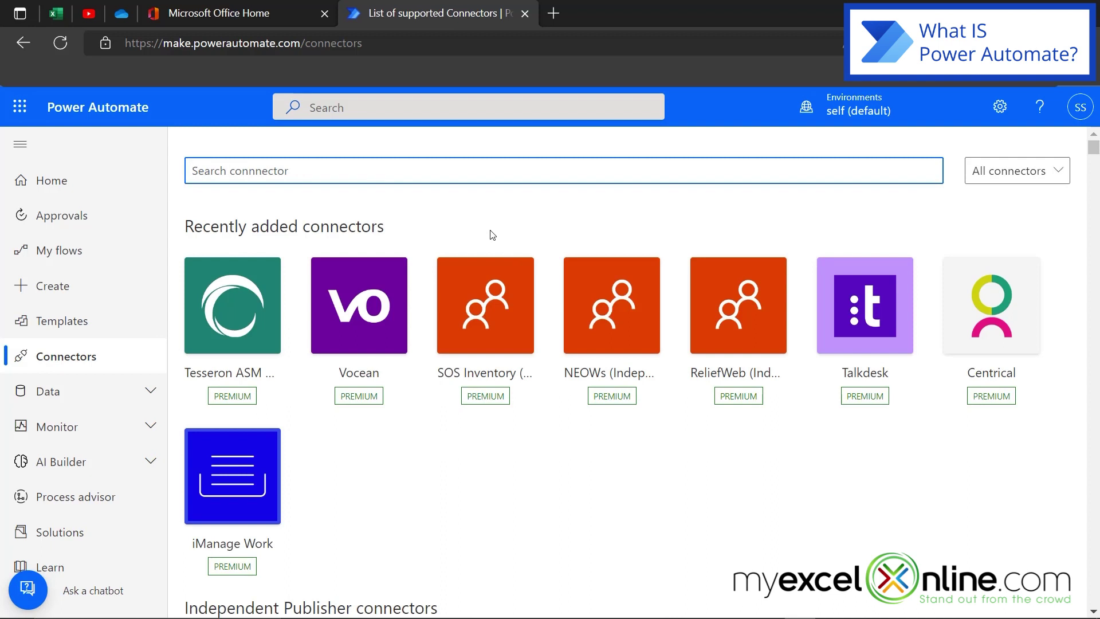
text(twitter)
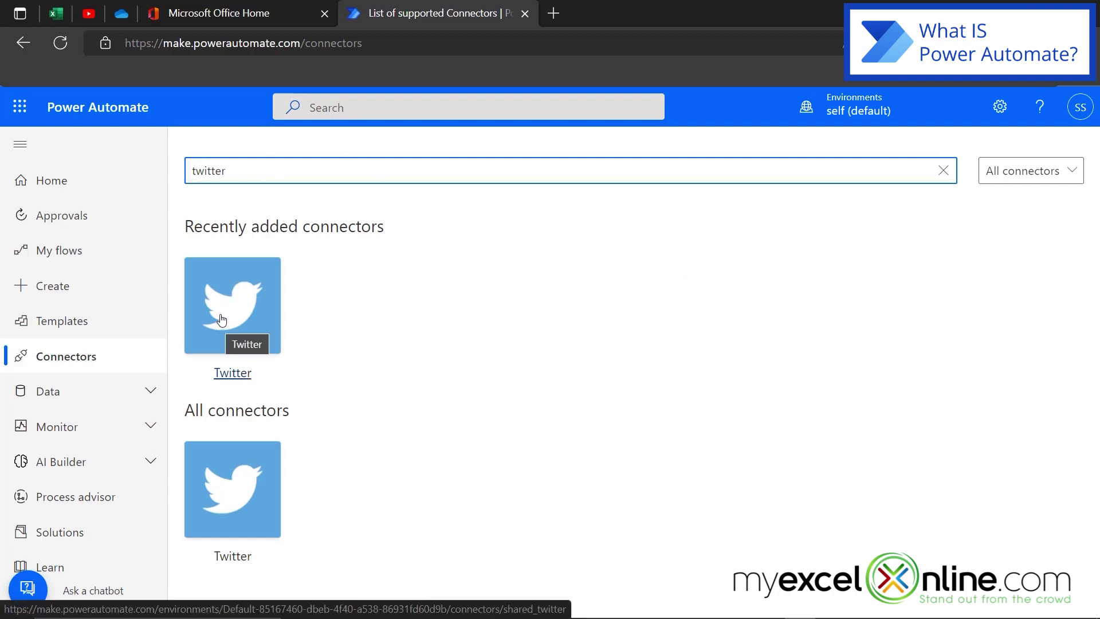
double_click(201, 172)
text(office)
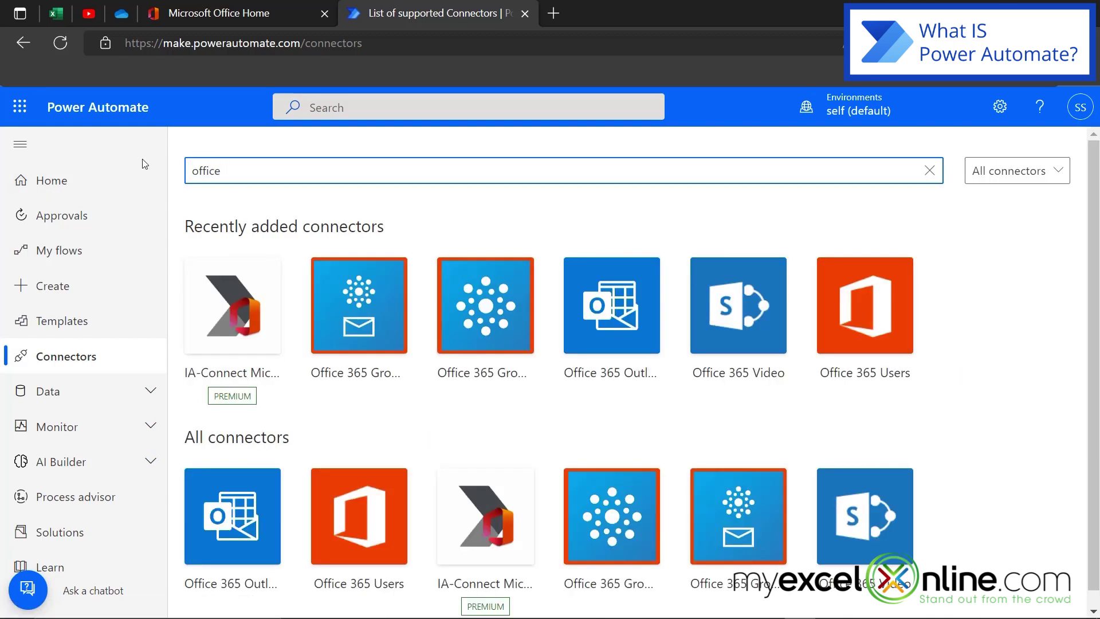
scroll(215, 245, down, 1)
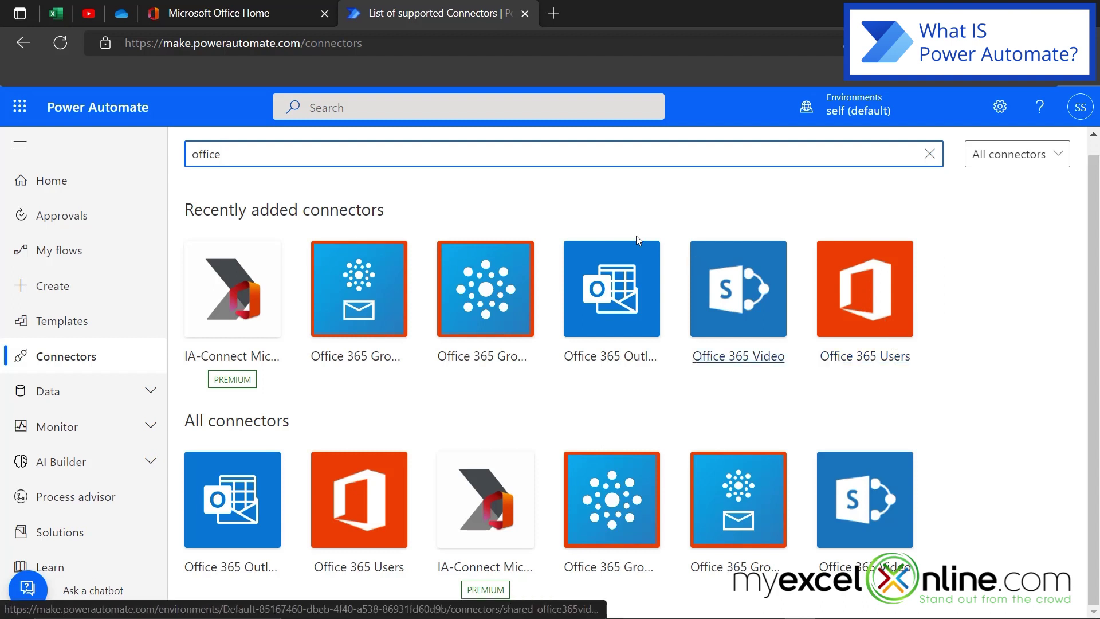
drag(224, 154, 175, 155)
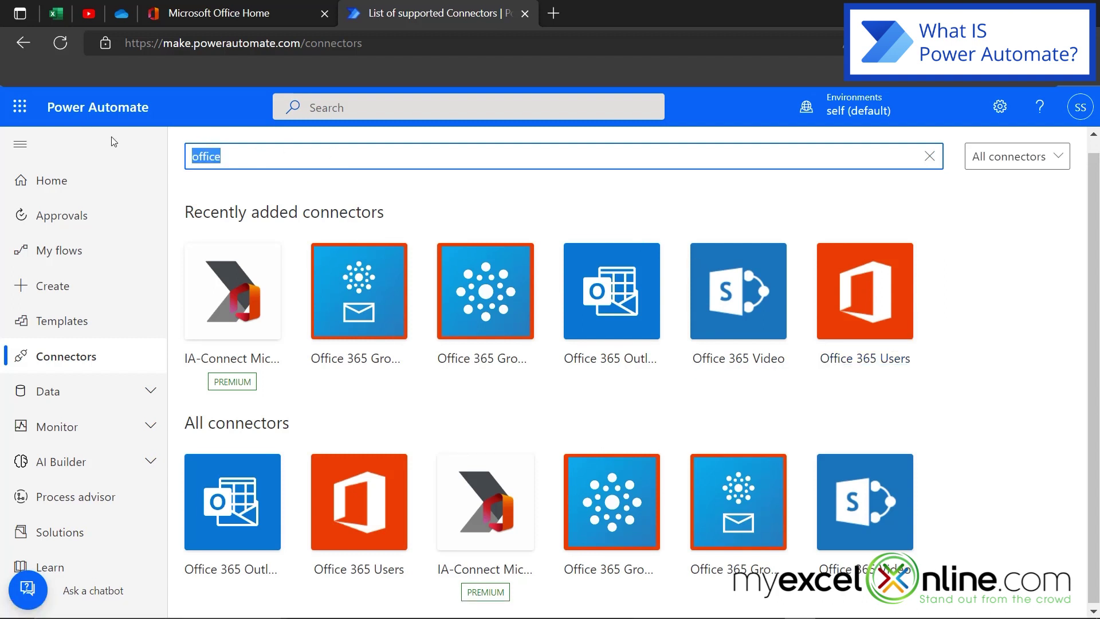
text(excel)
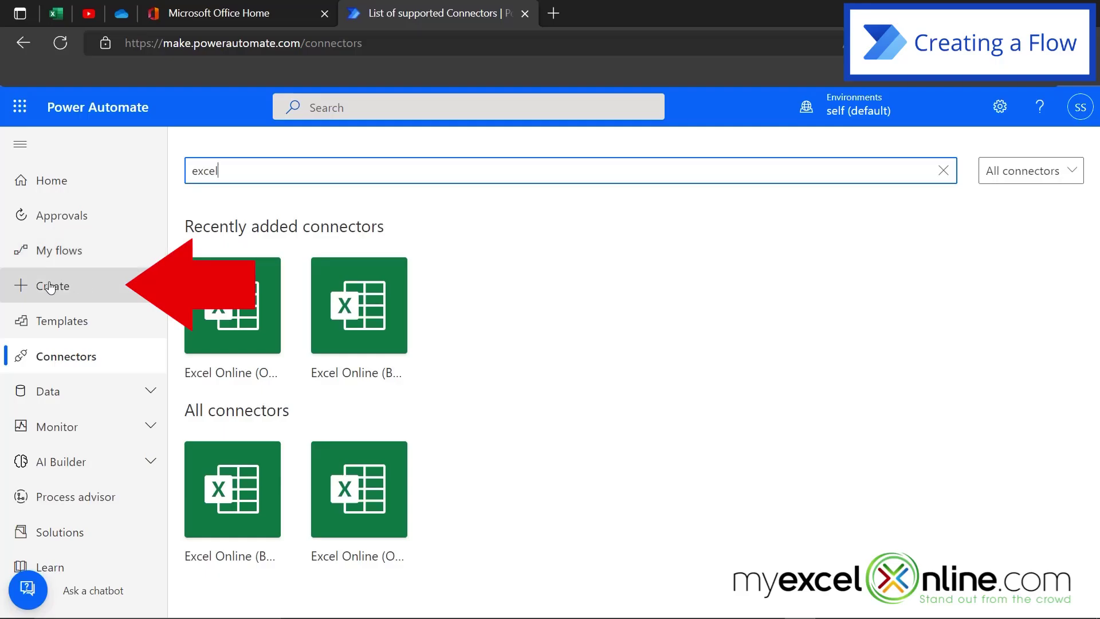
- Start a new automated cloud flow from Create, with the Flow name field ready for input
click(51, 287)
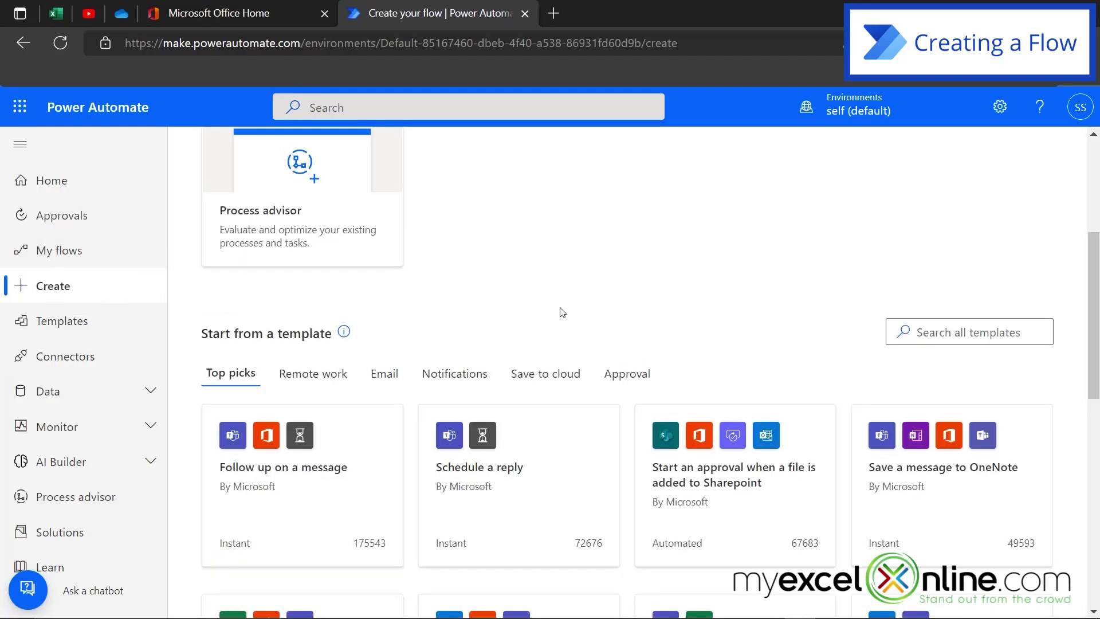
scroll(559, 301, up, 5)
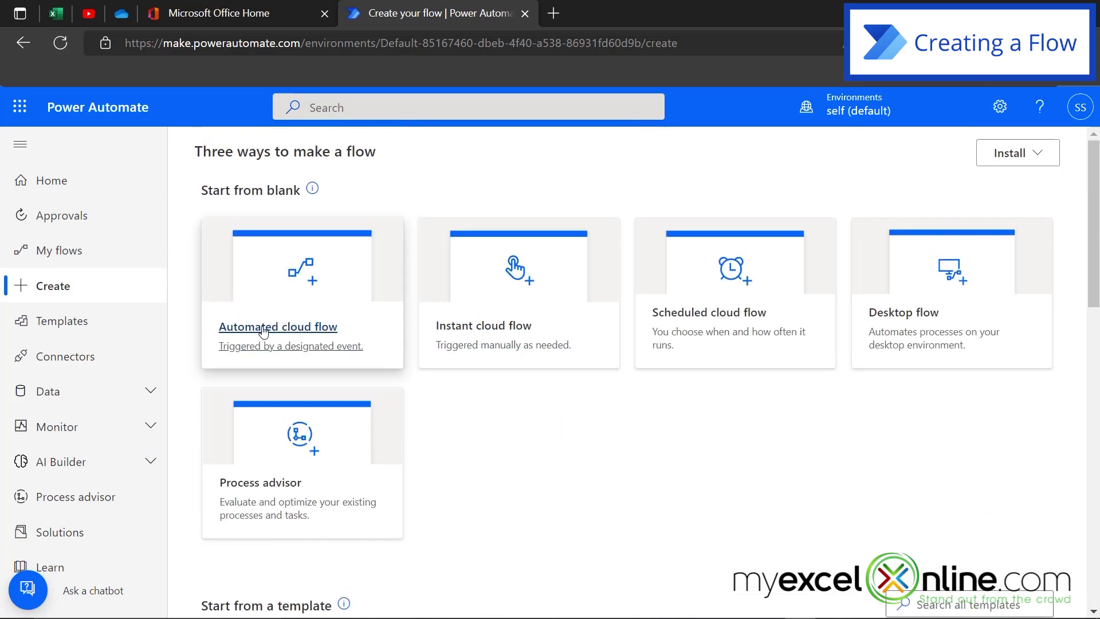
click(263, 332)
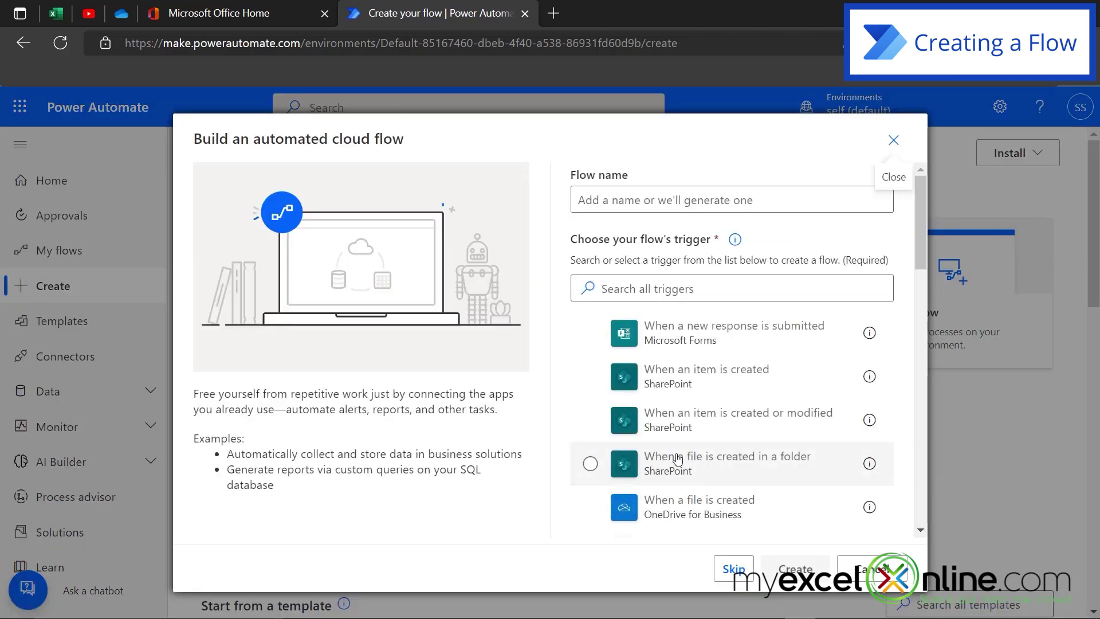
click(598, 197)
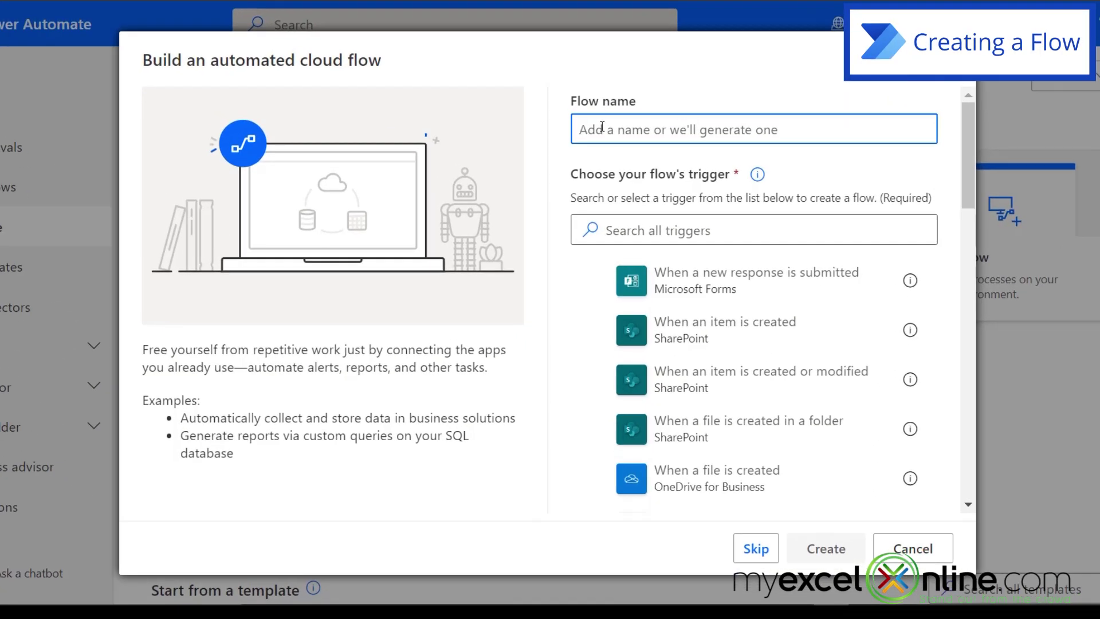
- Name the flow 'YouTube to Twitter' and create it with the YouTube 'When I upload a video' trigger
text(YouTube to Twitter)
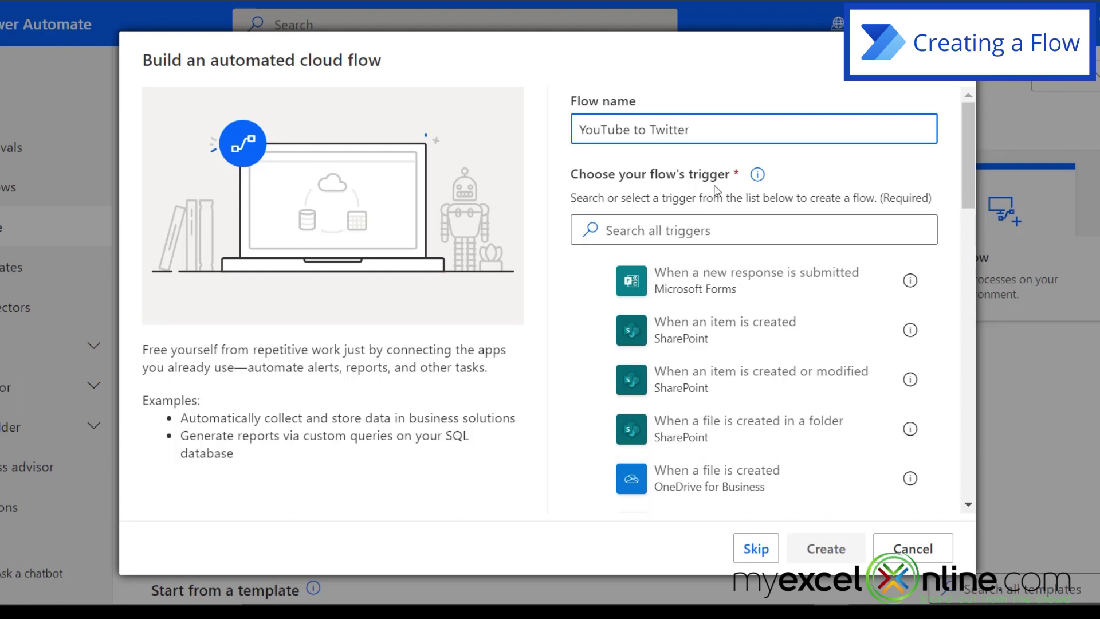
click(632, 229)
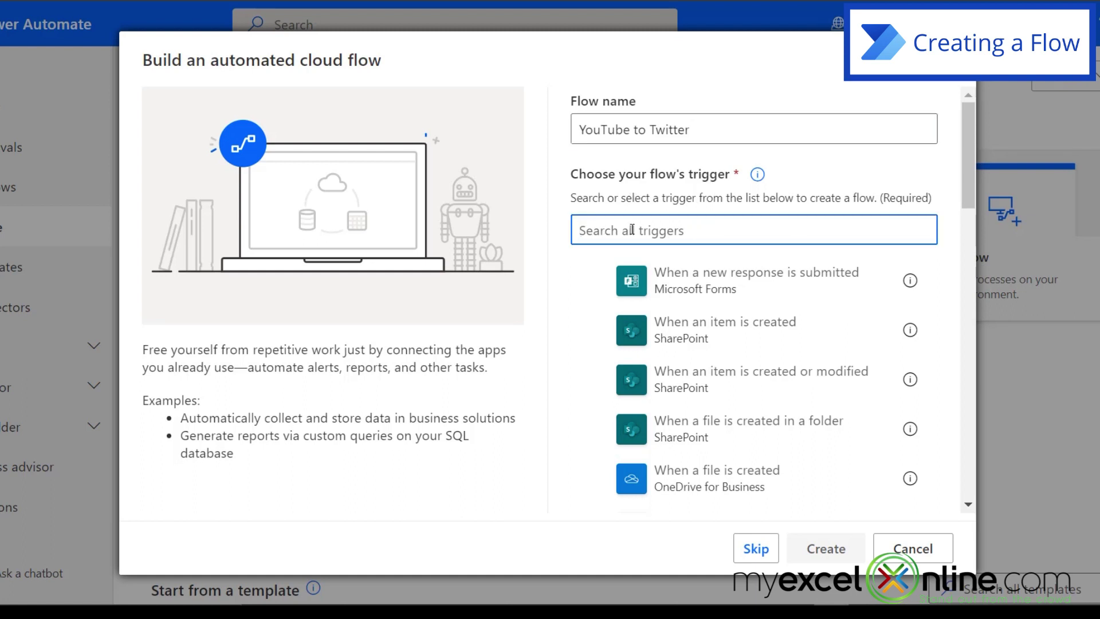
text(youtube)
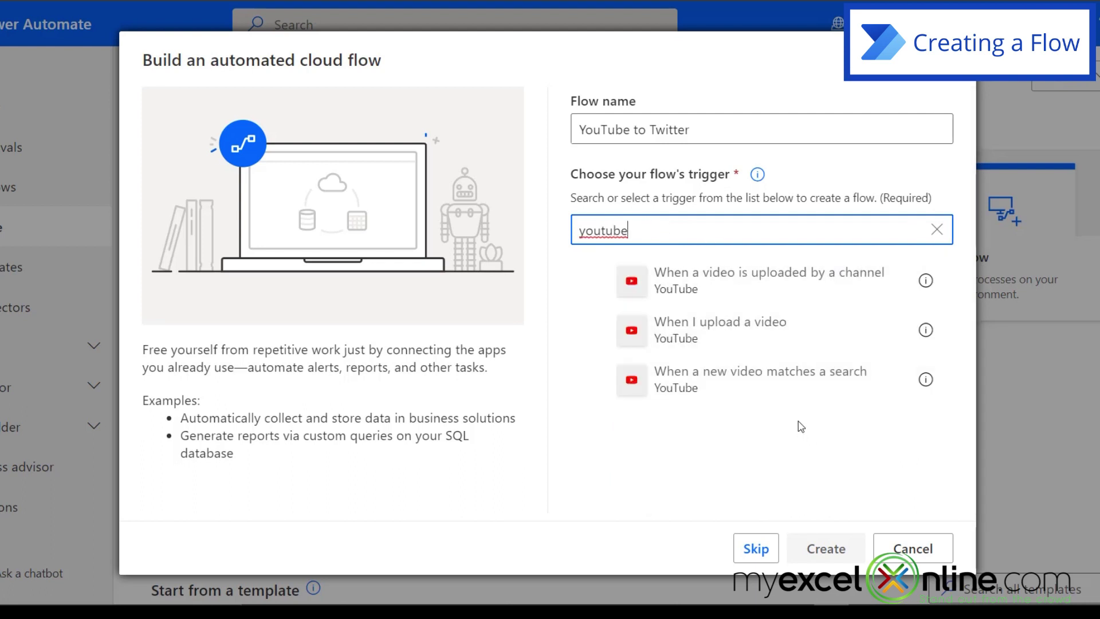
click(701, 329)
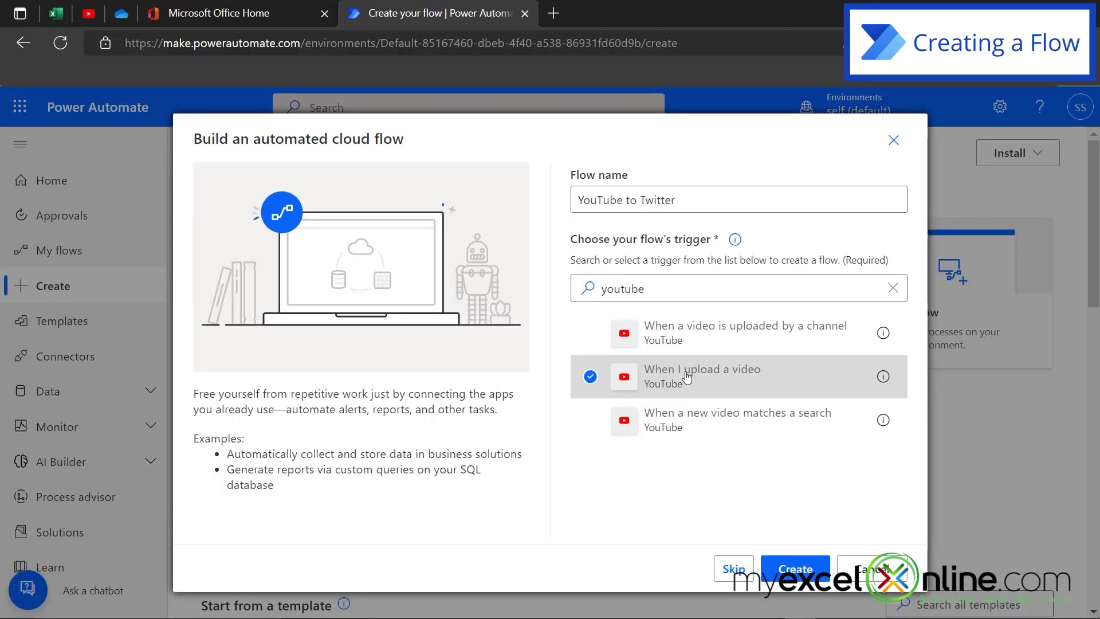
click(803, 569)
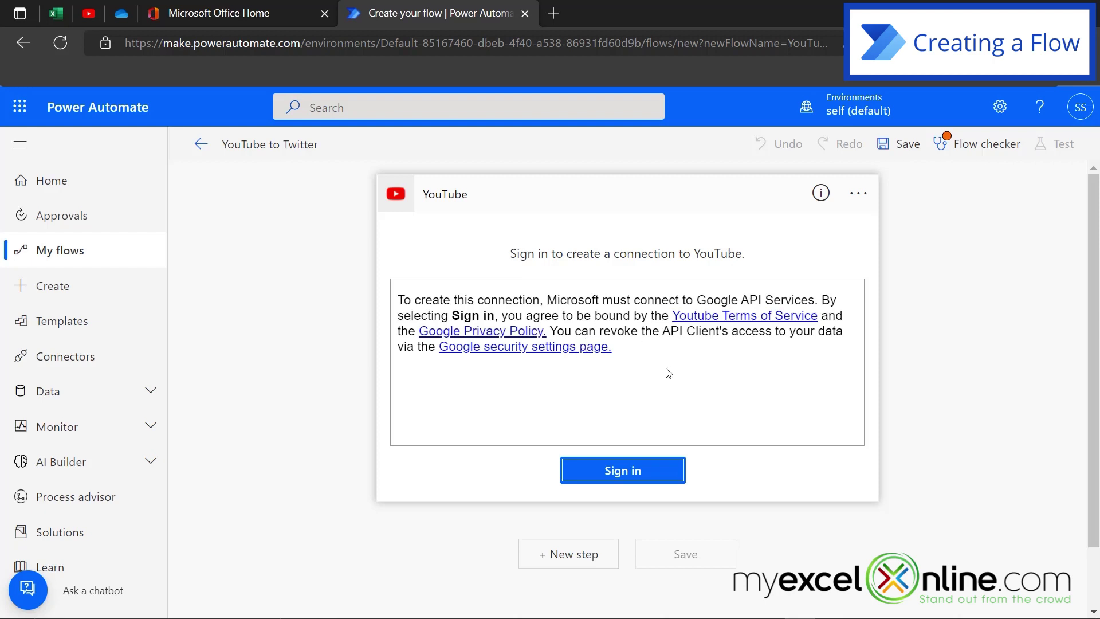
- Sign in to YouTube, pick the channel, and allow Power Platform access
click(625, 469)
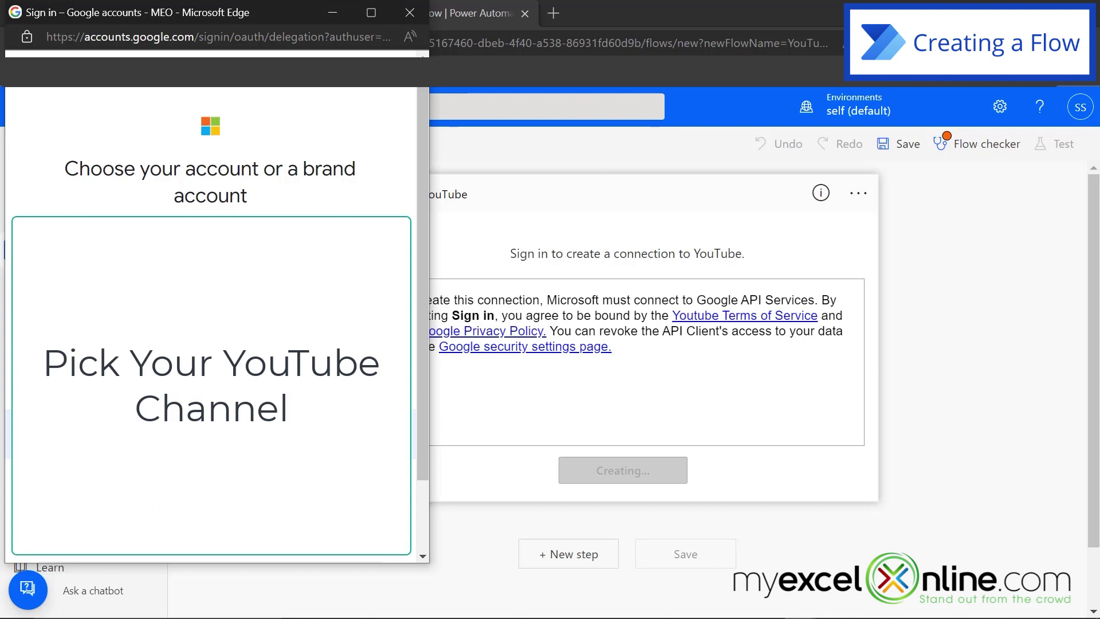
click(289, 551)
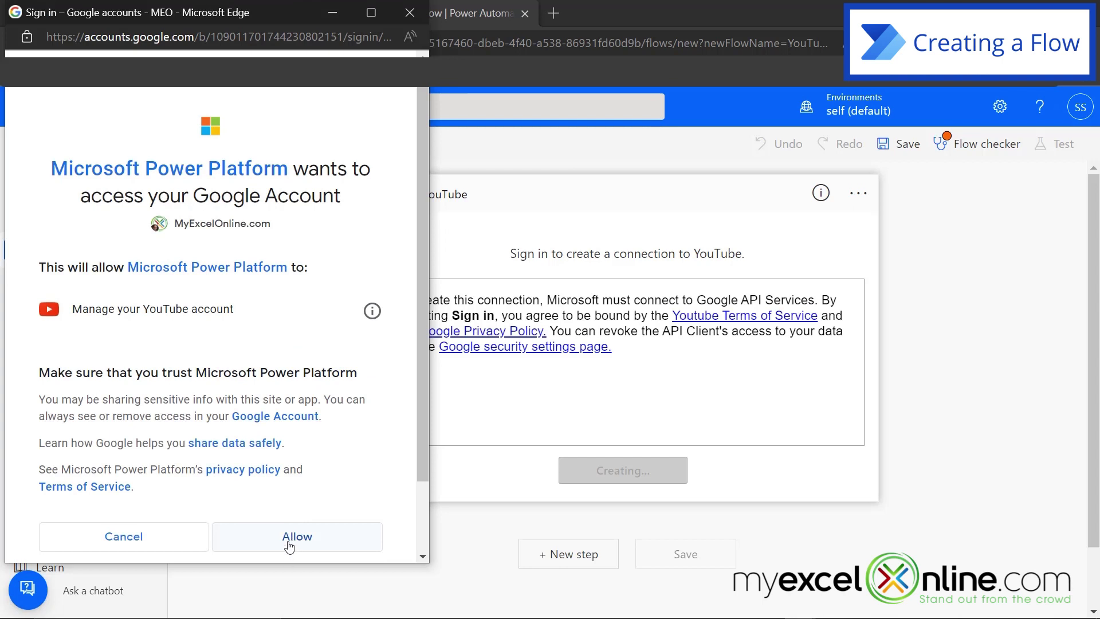
click(289, 538)
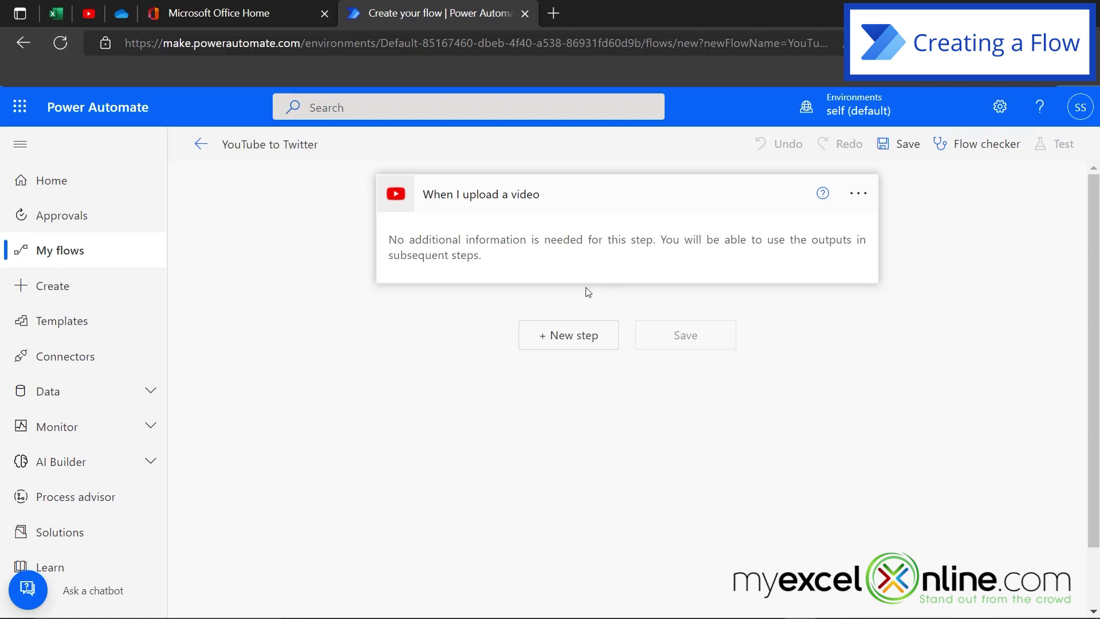
- Add a new step using the Twitter 'Post a tweet' action
click(571, 342)
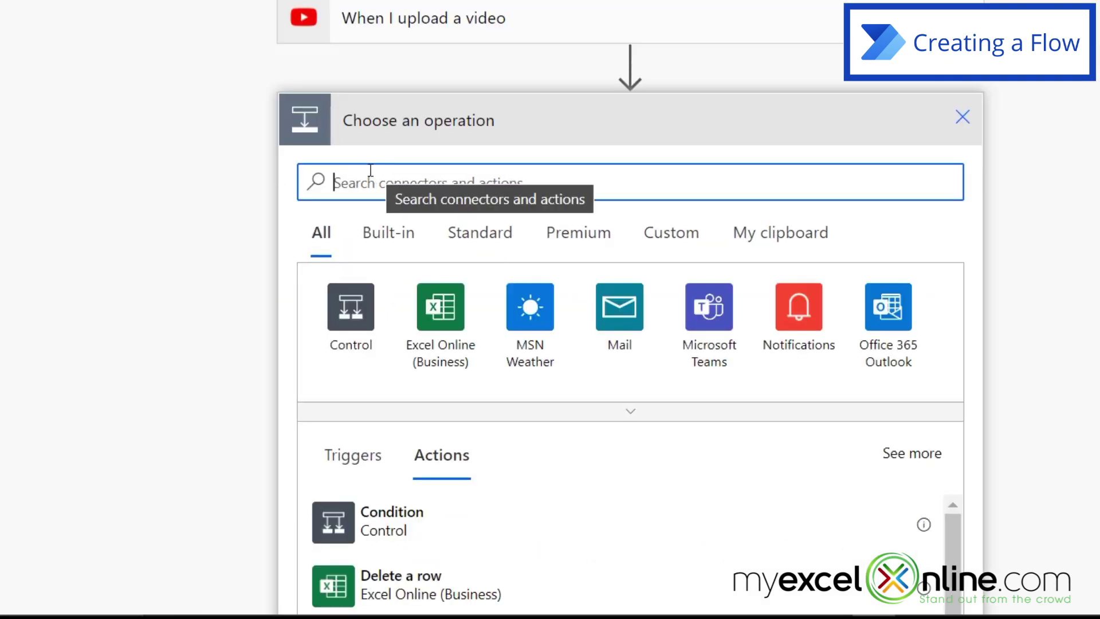
text(twitter)
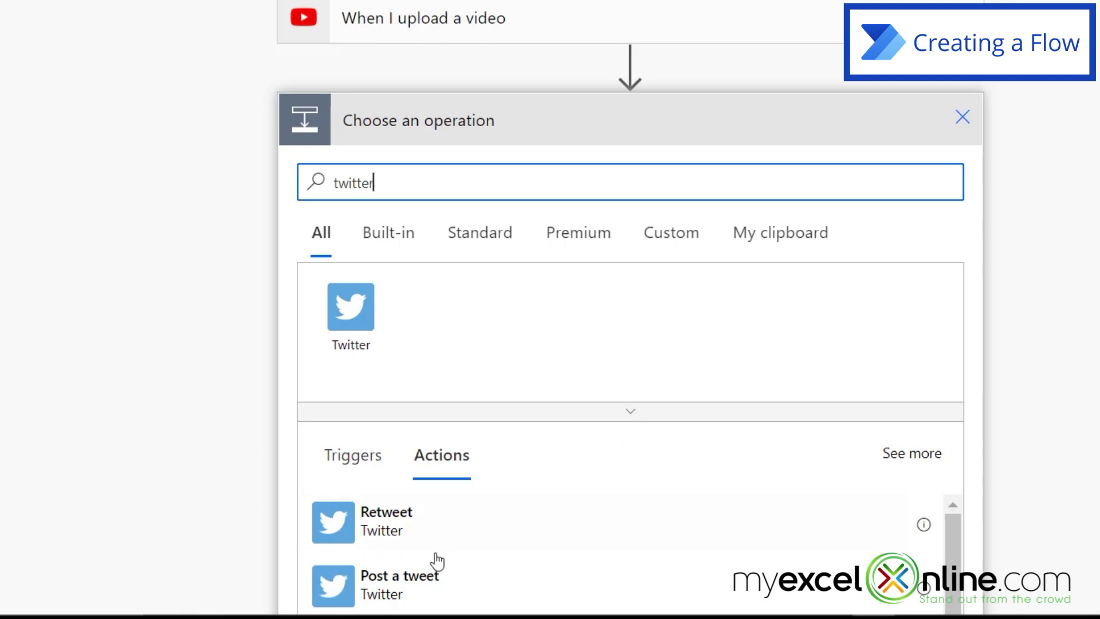
click(417, 594)
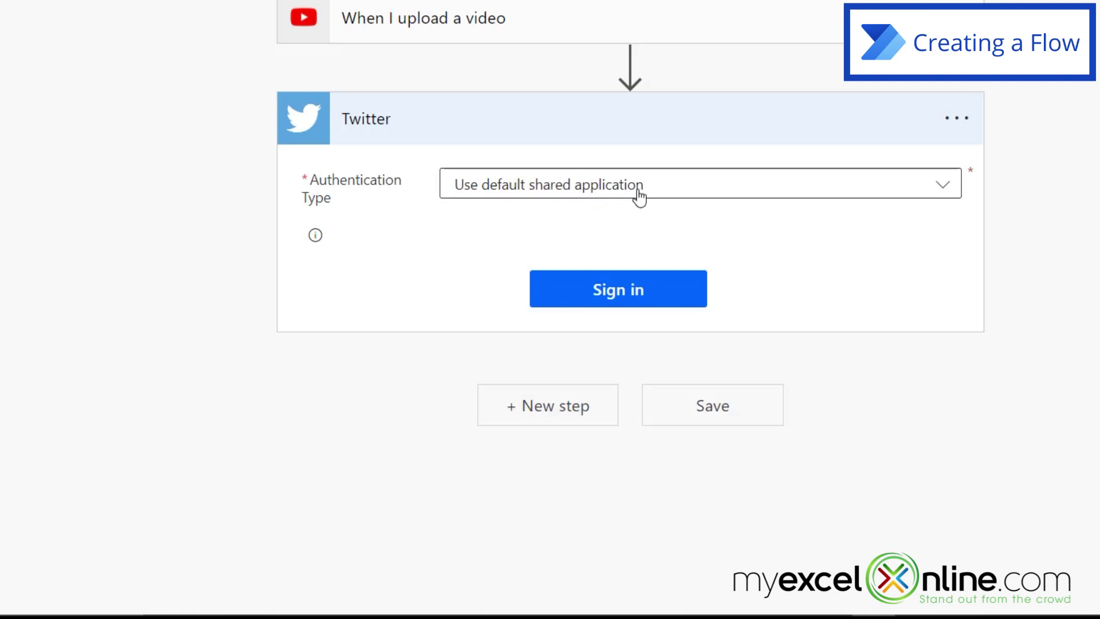
- Sign in to Twitter with Remember me ticked and authorize the Power Platform app
click(604, 290)
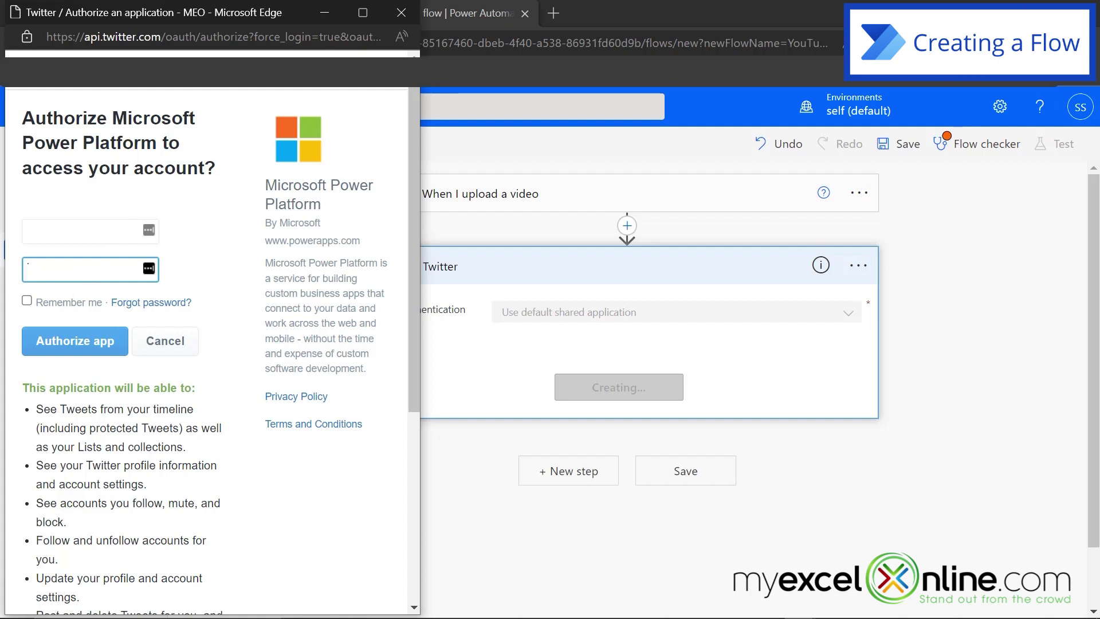
click(27, 303)
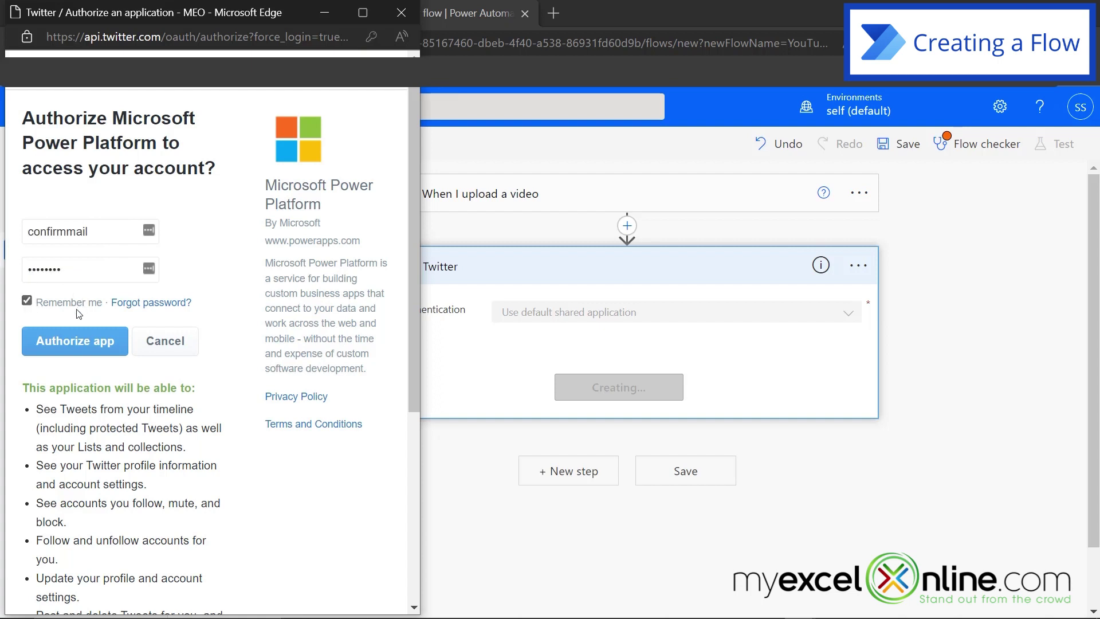
click(71, 346)
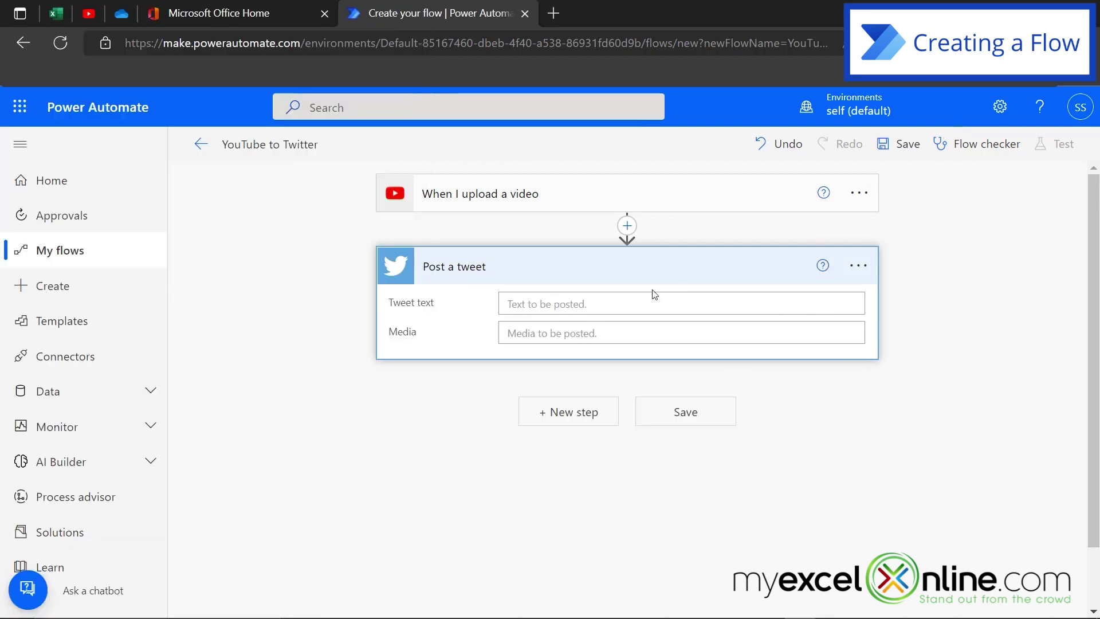
- Set Tweet text to 'New Video:' plus the video title, and Media to Video Web Link
click(531, 302)
text(New Video)
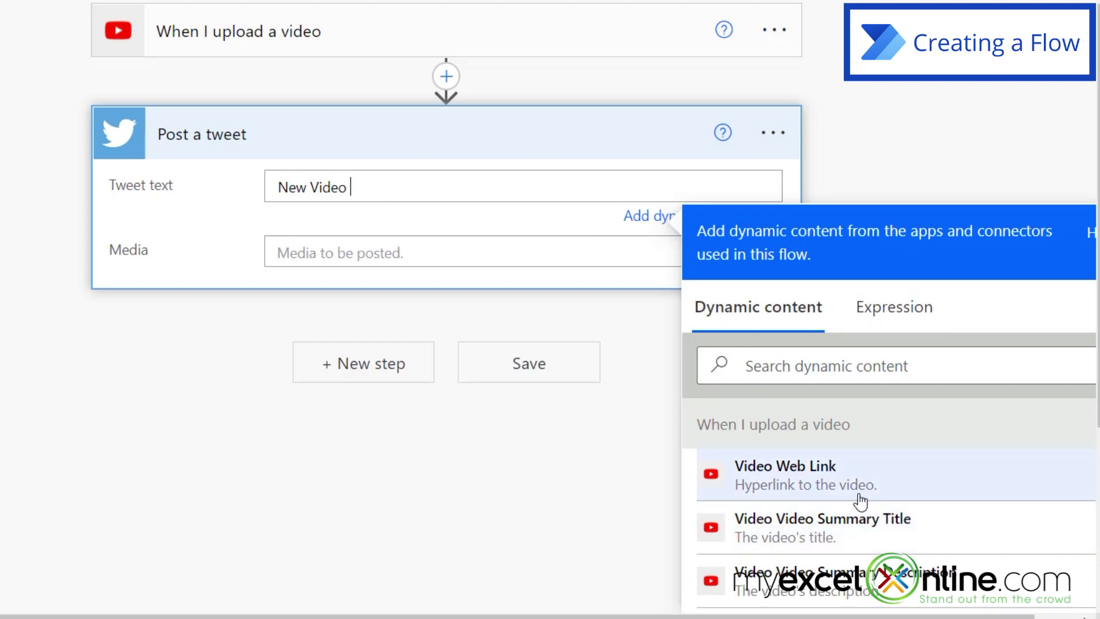
text(:)
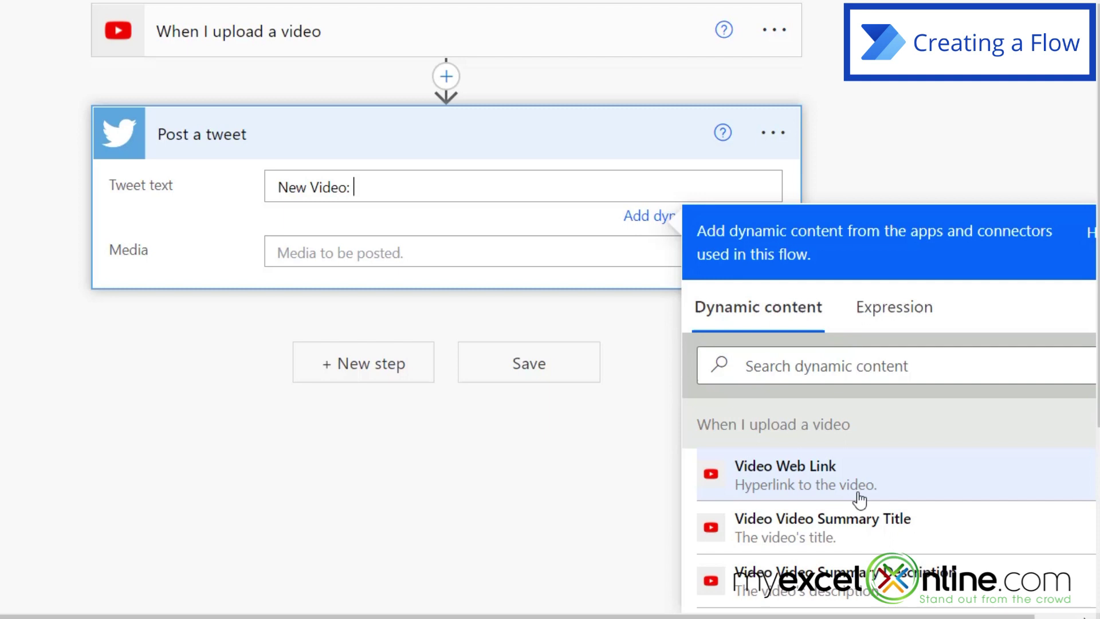
click(780, 531)
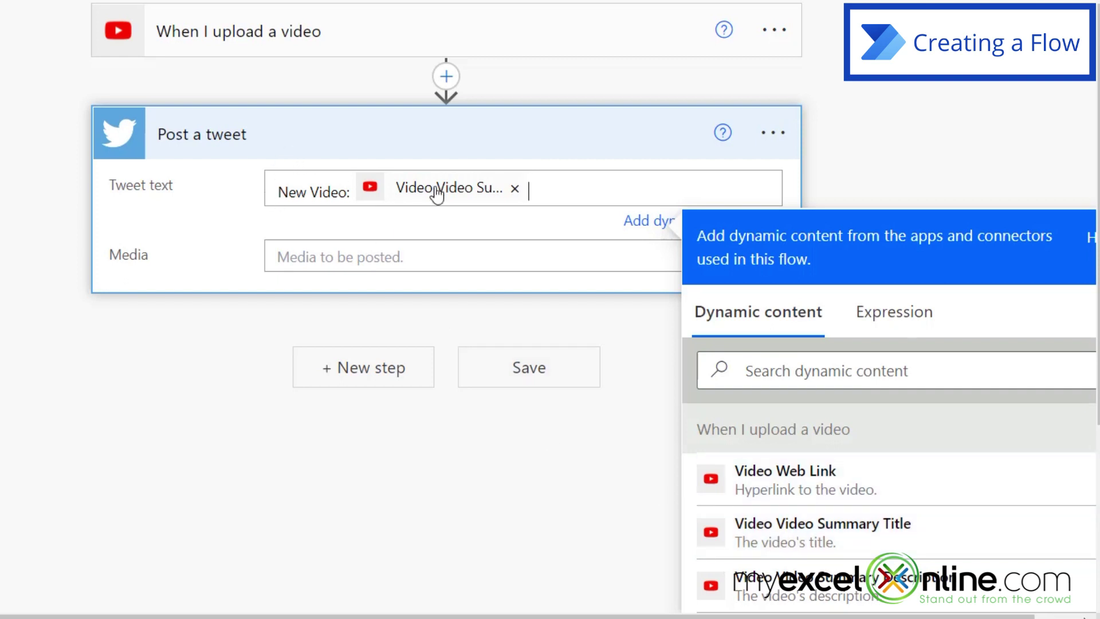
mouse_move(436, 196)
click(308, 256)
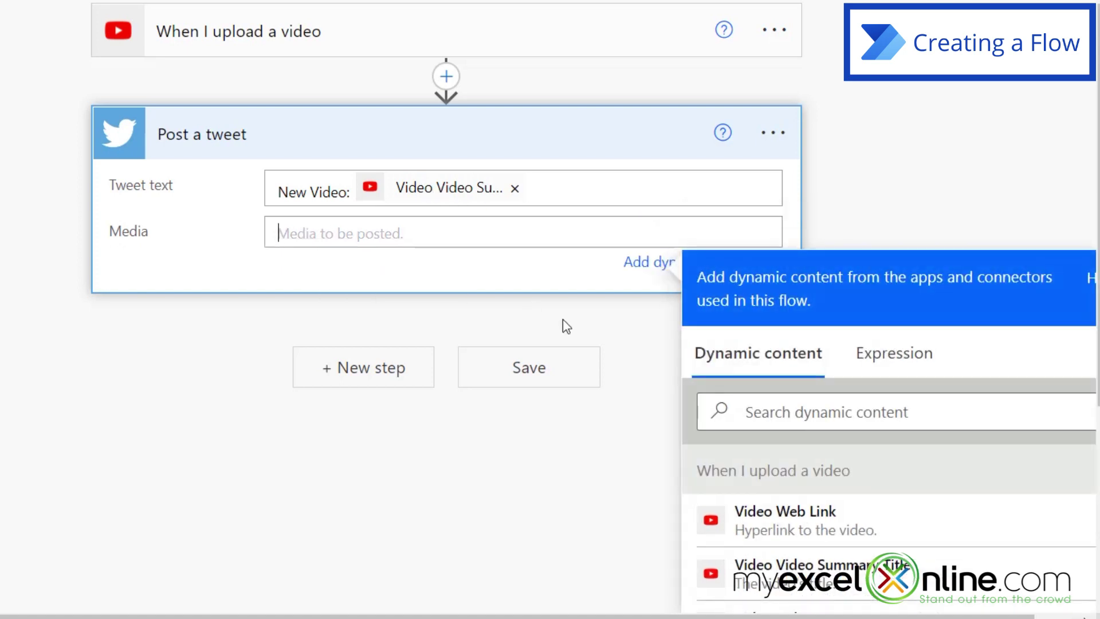
click(768, 527)
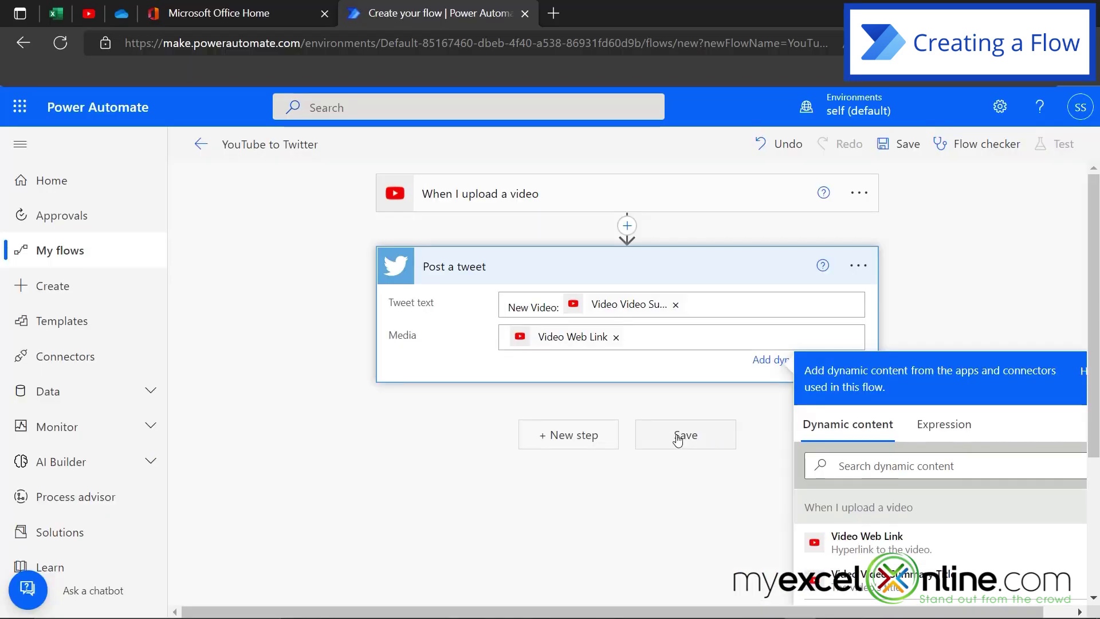
- Save the finished YouTube to Twitter flow
click(677, 438)
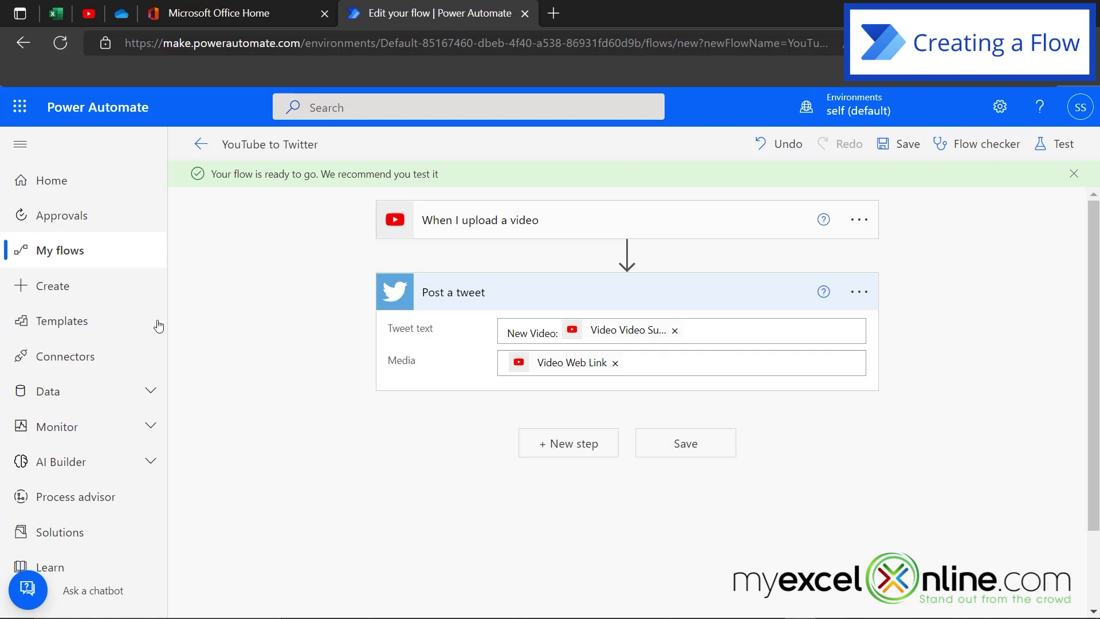
- Show the Connections page listing the connected Twitter and YouTube accounts
click(59, 400)
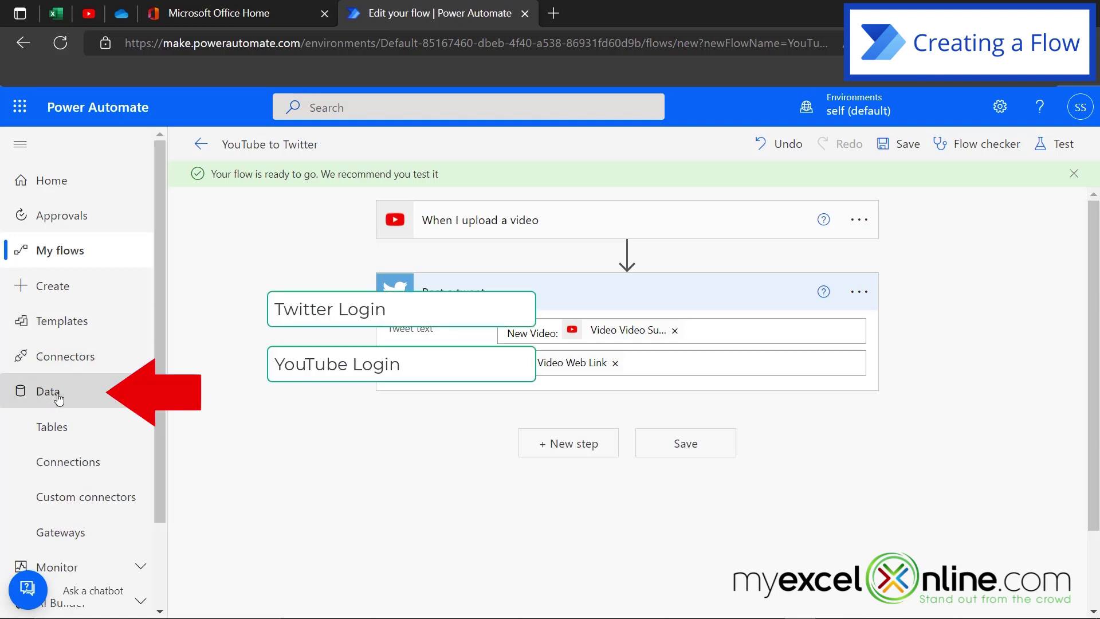
click(78, 468)
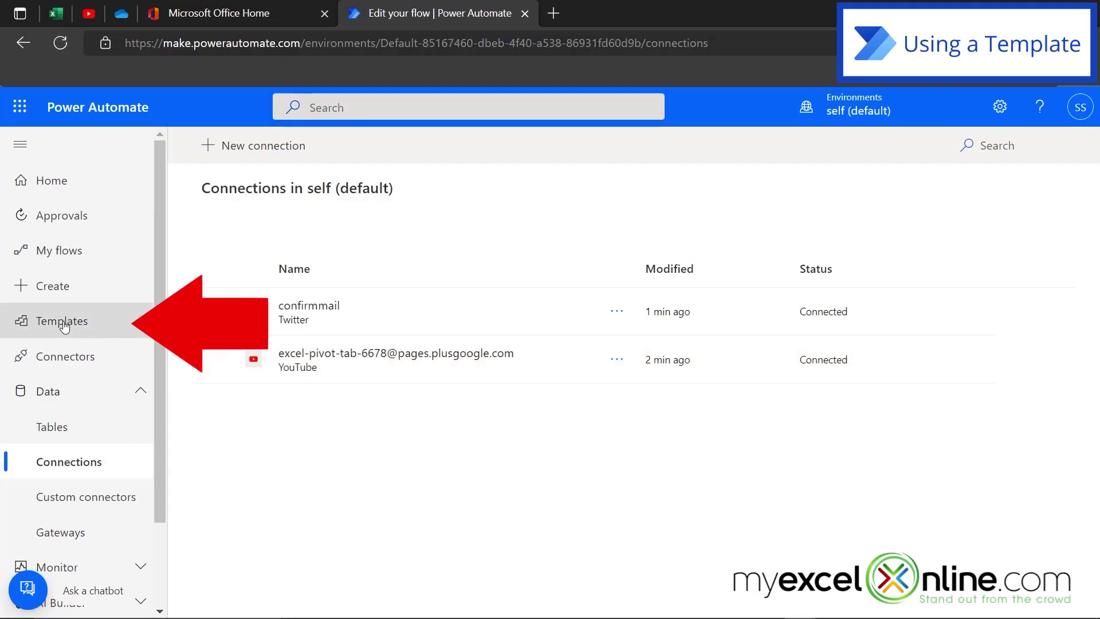
- Search the Templates gallery for 'youtube to twitter'
click(63, 323)
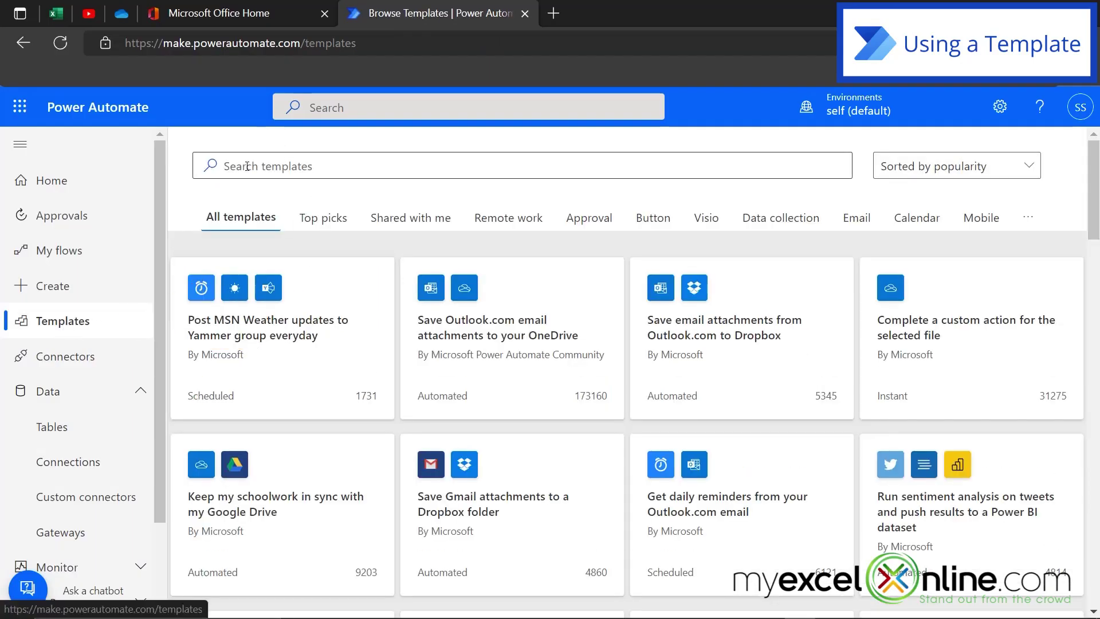
click(232, 170)
text(youtube to twitter)
key(Return)
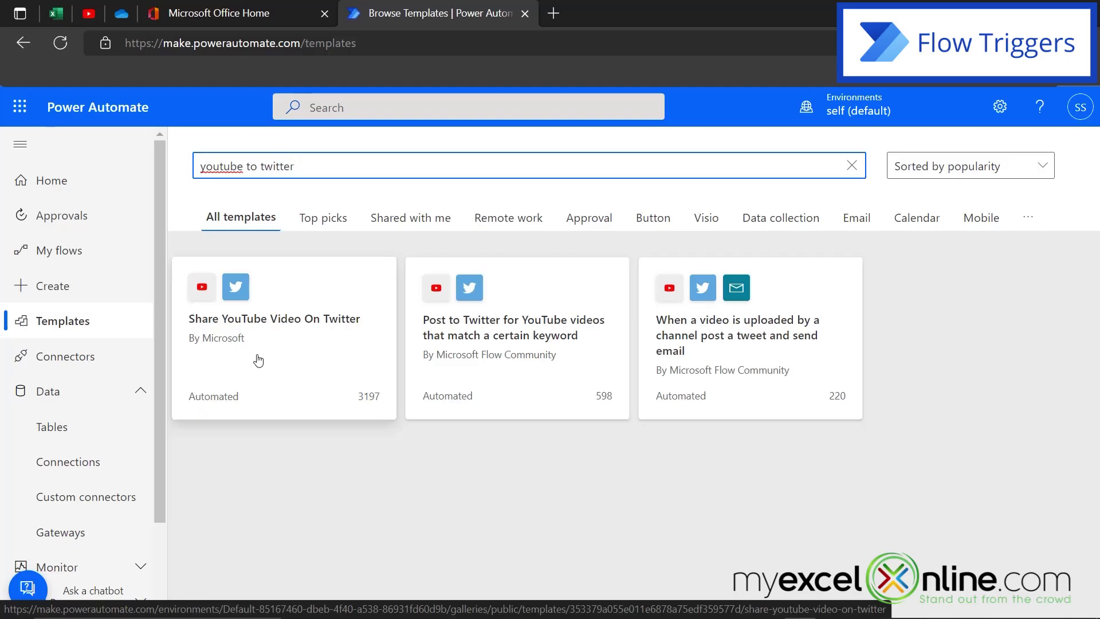
- Go to the Create page to show Automated, Instant, Scheduled cloud and Desktop flow options
click(52, 293)
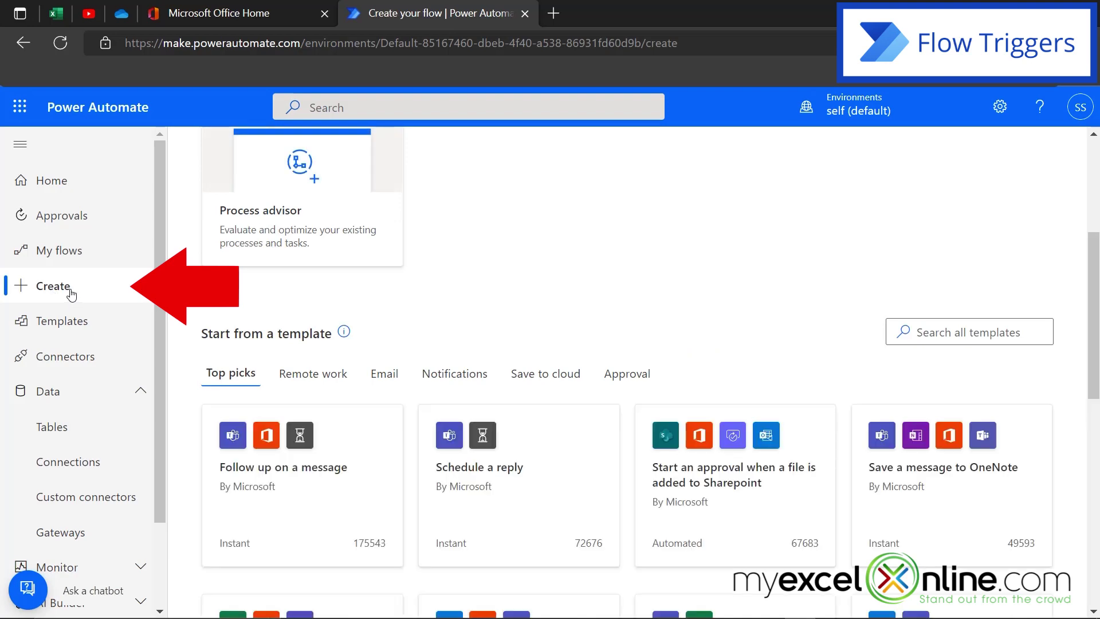
scroll(591, 310, up, 5)
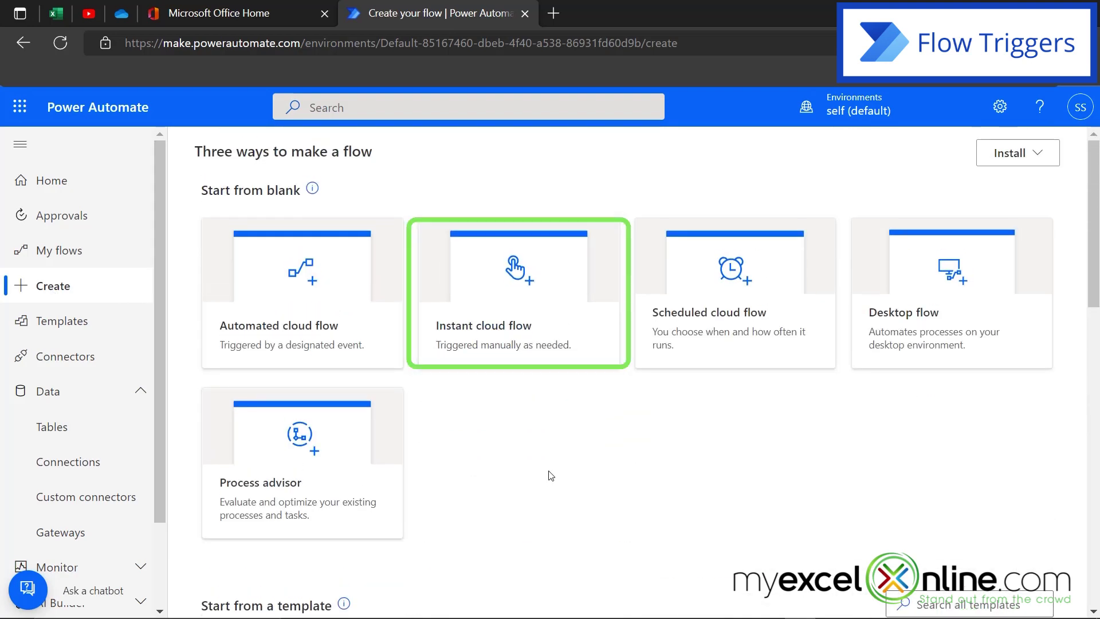